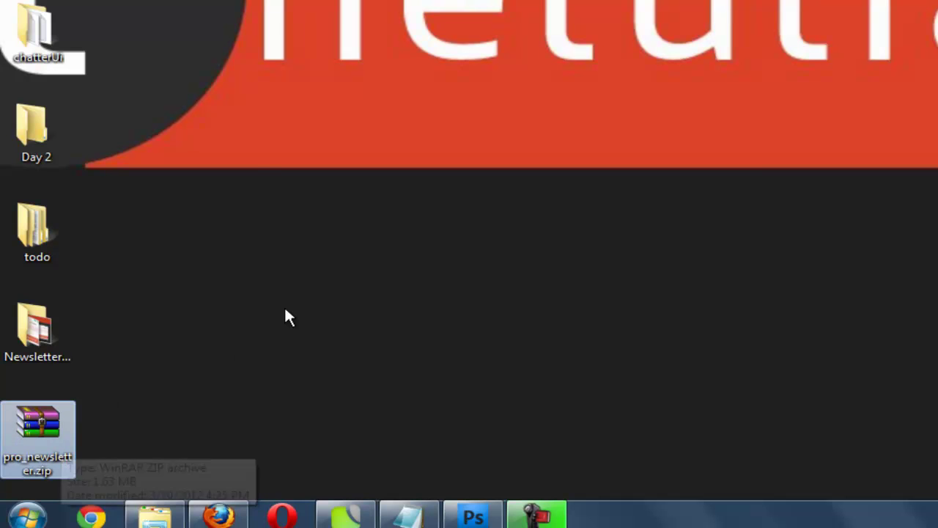
# Step: Paste pro_newsletter.zip onto drive E:, extract it into a pro_newsletter folder, and delete the archive
pyautogui.click(153, 516)
pyautogui.hotkey('ctrl', 'v')
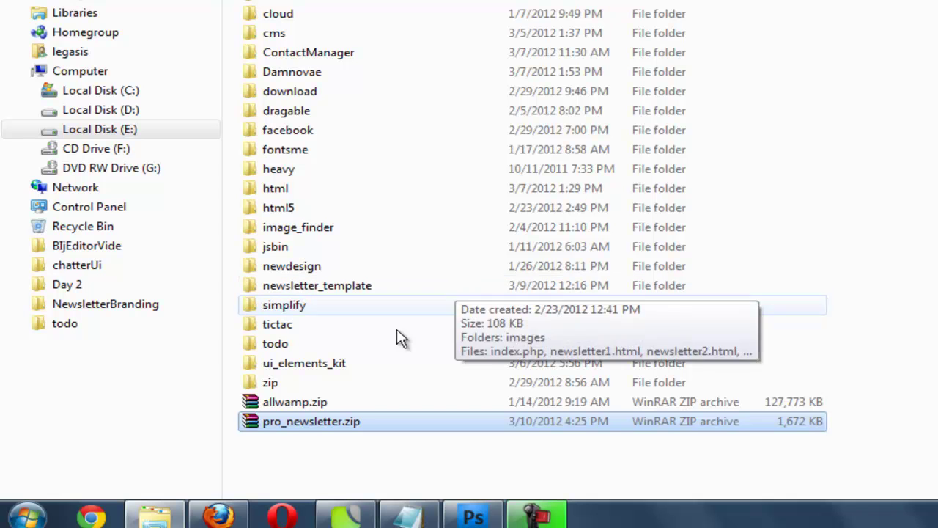
pyautogui.rightClick(335, 421)
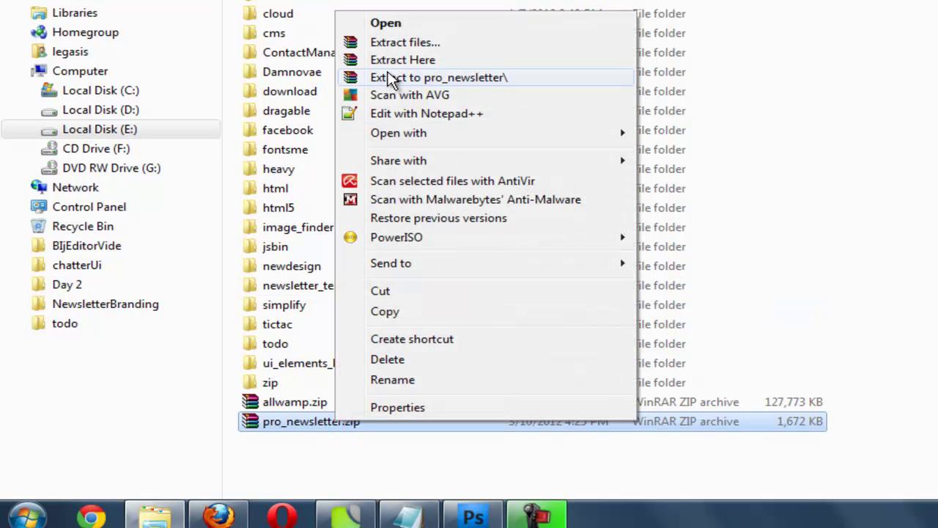
pyautogui.click(399, 60)
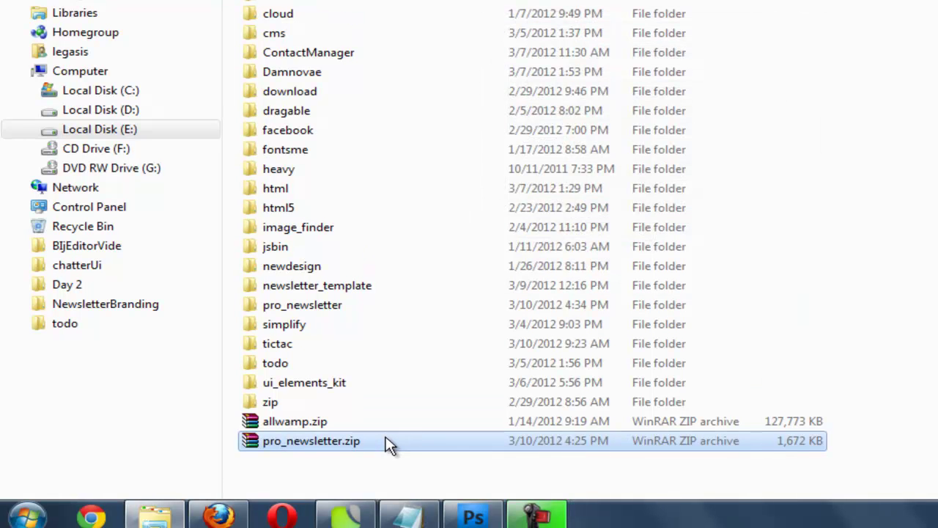
pyautogui.hotkey('shift', 'Delete')
pyautogui.press('Return')
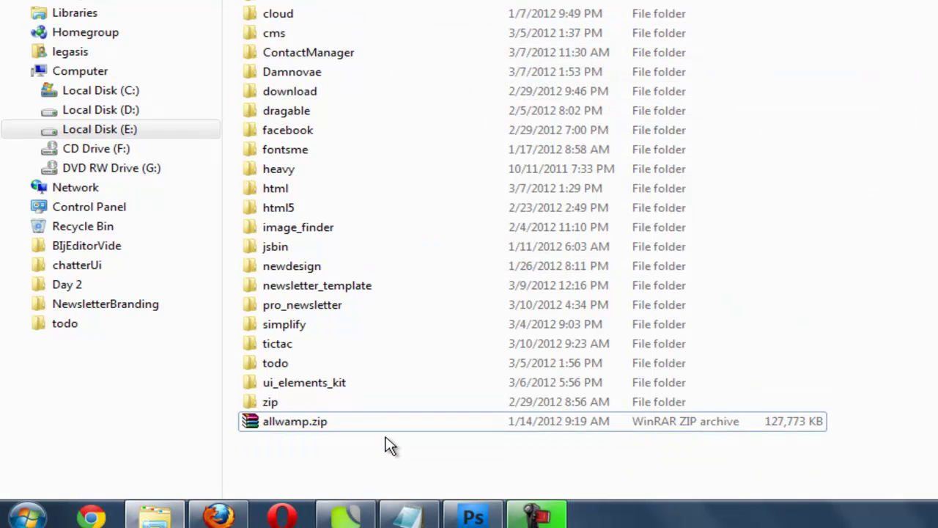
# Step: In a new Firefox tab, load 127.0.0.1/pro_newsletter/ to reach the Initial Setup Screen
pyautogui.click(217, 516)
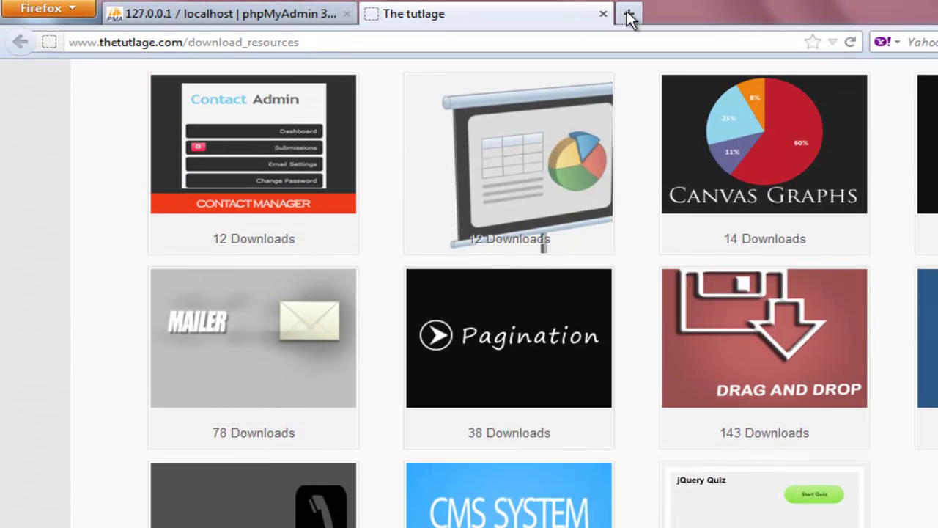
pyautogui.click(628, 14)
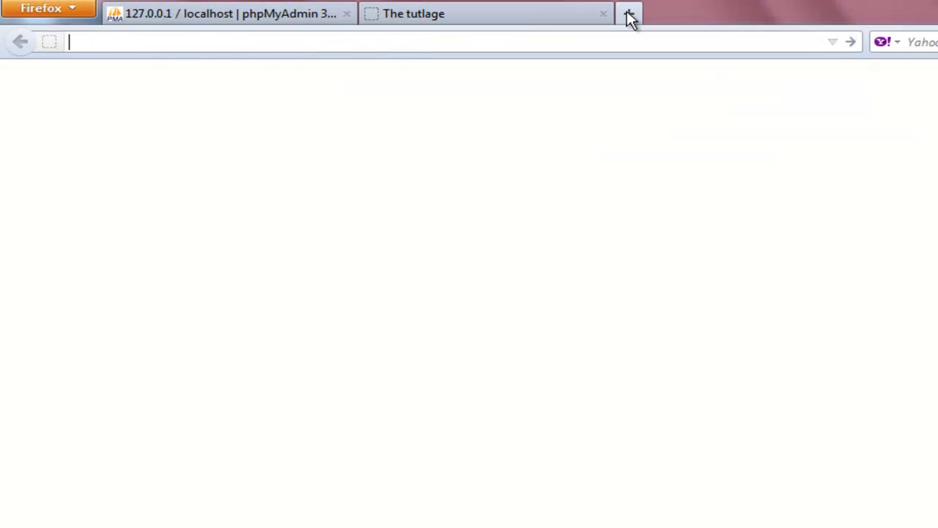
pyautogui.write('1')
pyautogui.press('BackSpace')
pyautogui.write('1')
pyautogui.press('Down')
pyautogui.press('BackSpace')
pyautogui.press('BackSpace')
pyautogui.press('BackSpace')
pyautogui.press('BackSpace')
pyautogui.press('BackSpace')
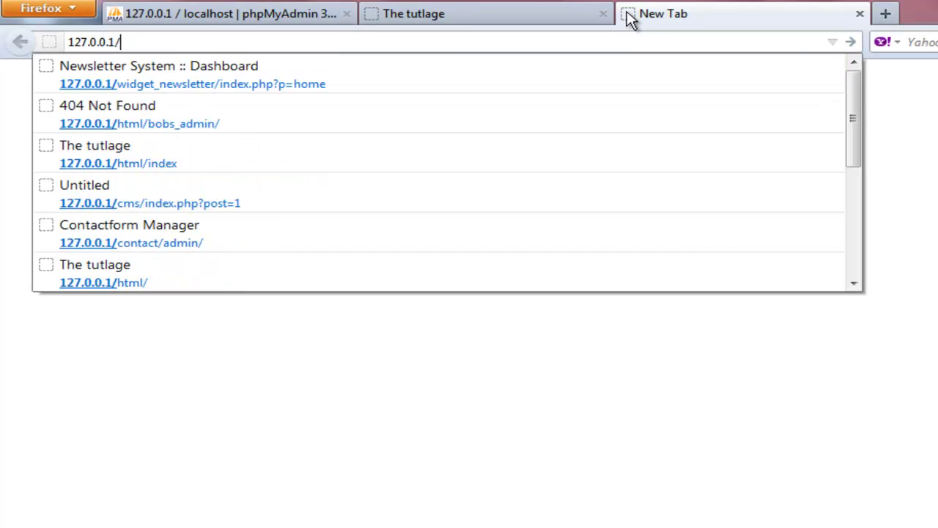
pyautogui.write('pro_ne')
pyautogui.press('Down')
pyautogui.press('Return')
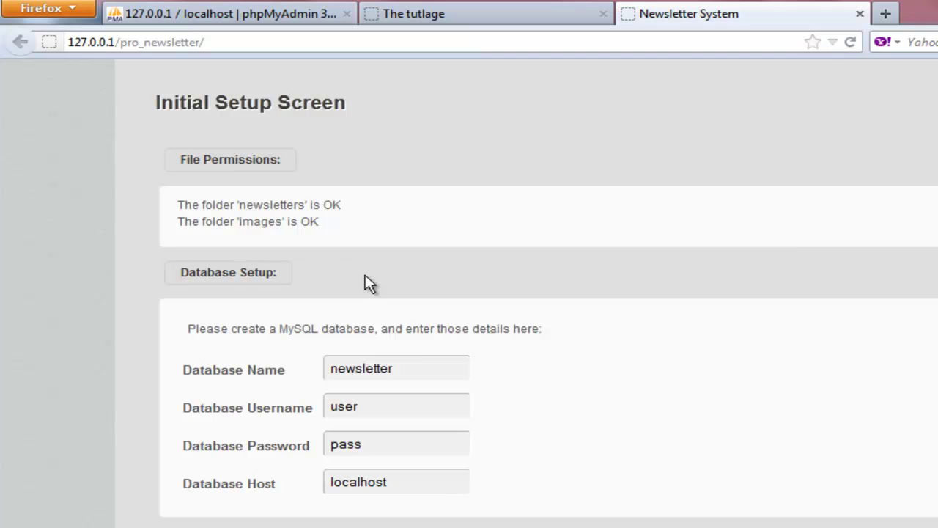
# Step: Set Database Name to pro_newsletter and Username to root, and clear the sample password
pyautogui.click(420, 366)
pyautogui.press('Left')
pyautogui.press('Left')
pyautogui.press('Left')
pyautogui.press('Left')
pyautogui.press('Left')
pyautogui.press('Left')
pyautogui.press('Left')
pyautogui.press('Left')
pyautogui.press('Left')
pyautogui.press('Left')
pyautogui.write('pr')
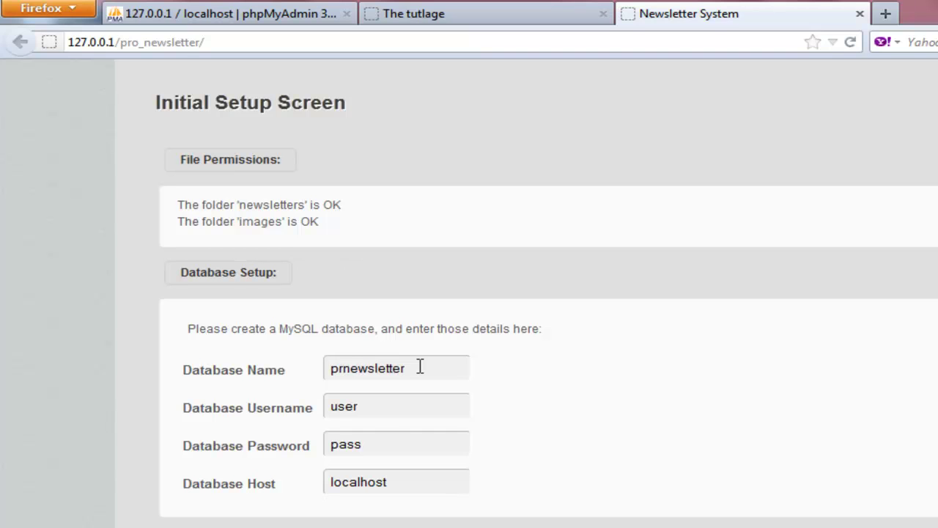
pyautogui.write('o_')
pyautogui.press('Tab')
pyautogui.write('root')
pyautogui.press('Tab')
pyautogui.press('BackSpace')
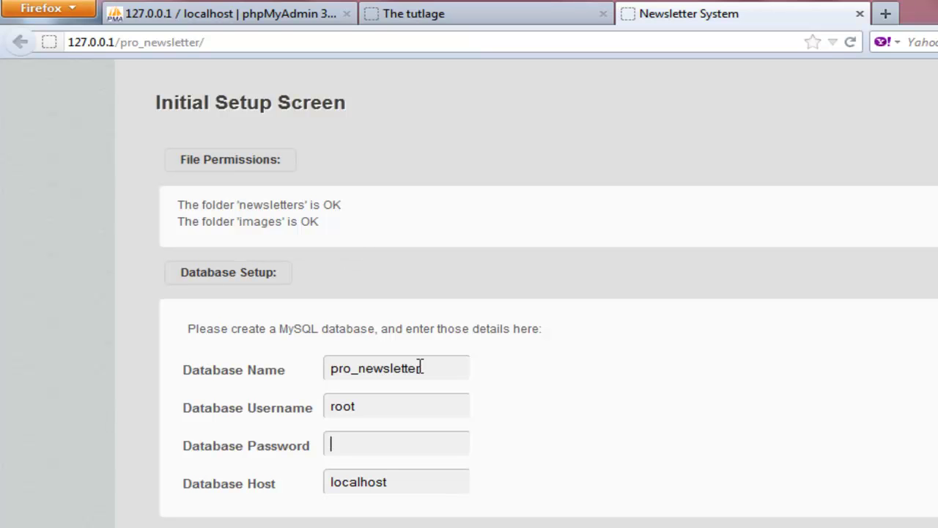
pyautogui.press('Tab')
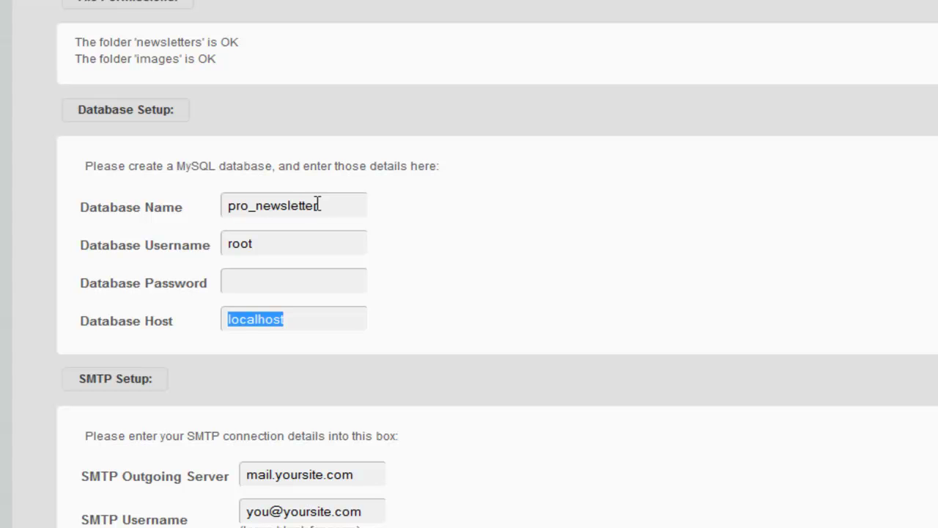
# Step: Clear the SMTP Outgoing Server and SMTP Username fields
pyautogui.press('Tab')
pyautogui.press('Tab')
pyautogui.press('Tab')
pyautogui.scroll(-2, 317, 206)
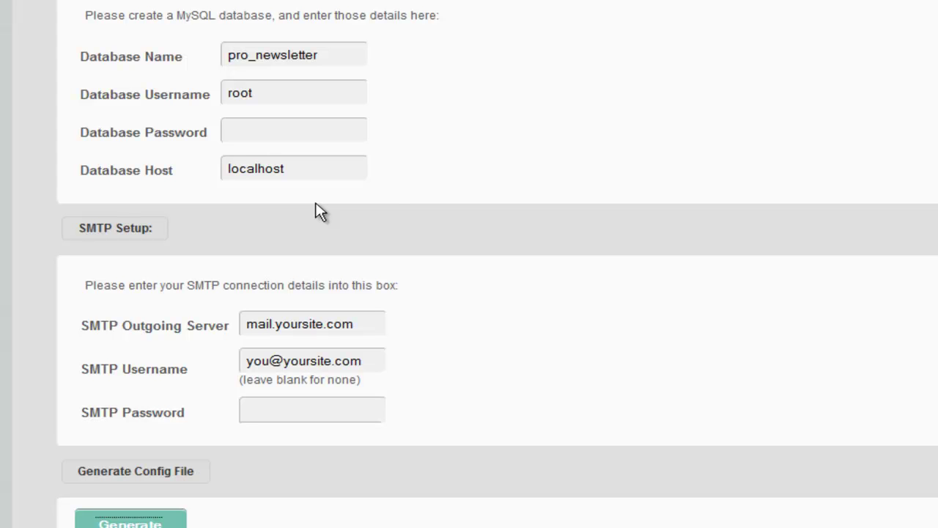
pyautogui.click(377, 325)
pyautogui.hotkey('ctrl', 'a')
pyautogui.press('BackSpace')
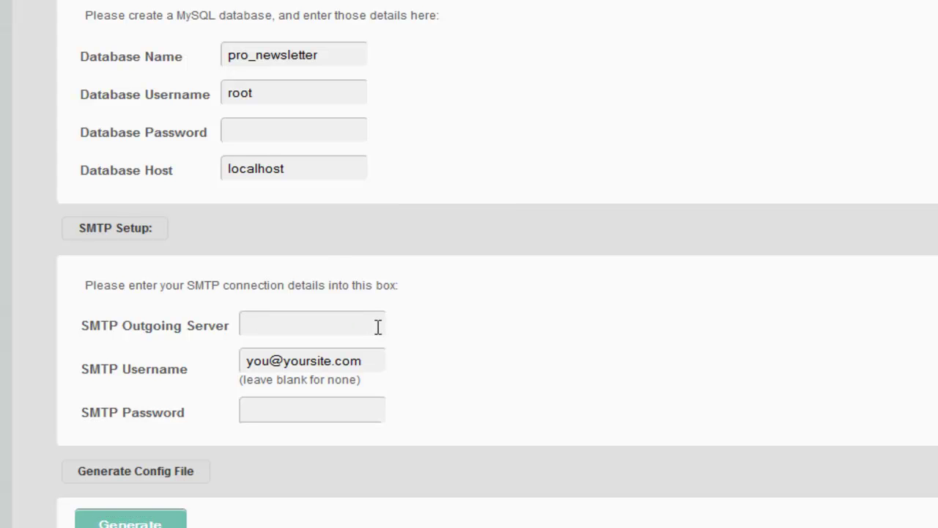
pyautogui.press('Tab')
pyautogui.press('BackSpace')
pyautogui.press('Tab')
pyautogui.press('Tab')
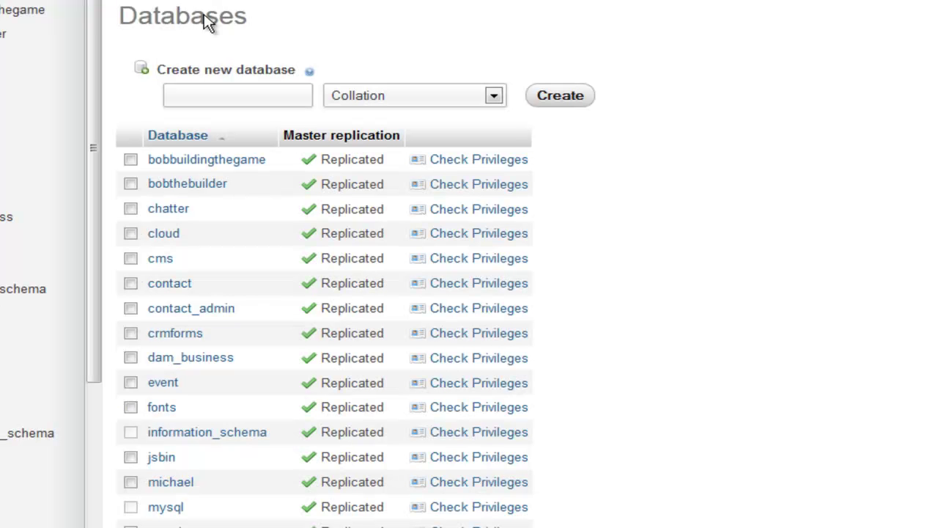
# Step: Create a new pro_newsletter database in phpMyAdmin
pyautogui.click(234, 96)
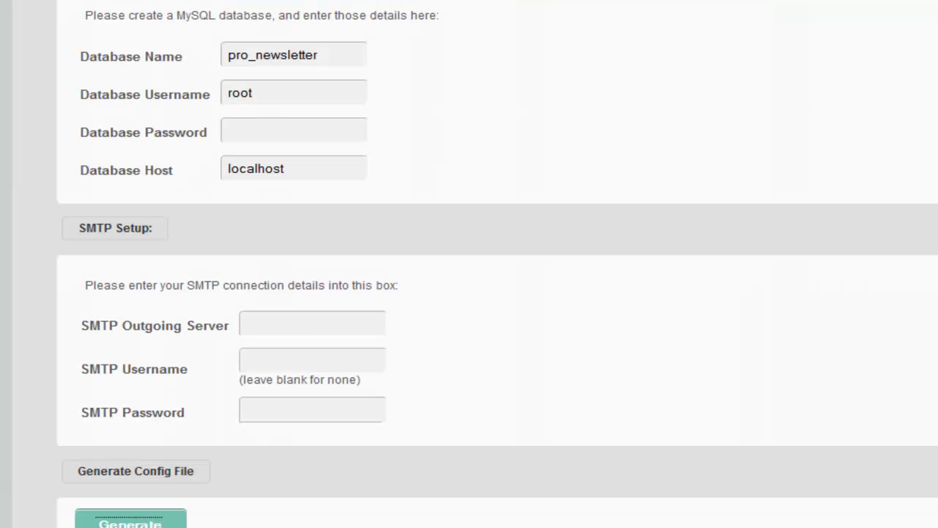
pyautogui.doubleClick(340, 56)
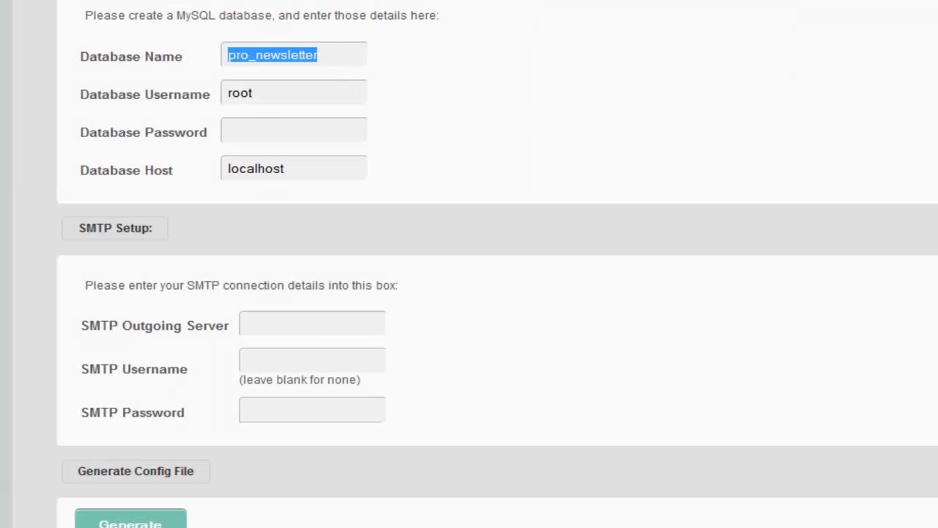
pyautogui.write('pro_newsletter')
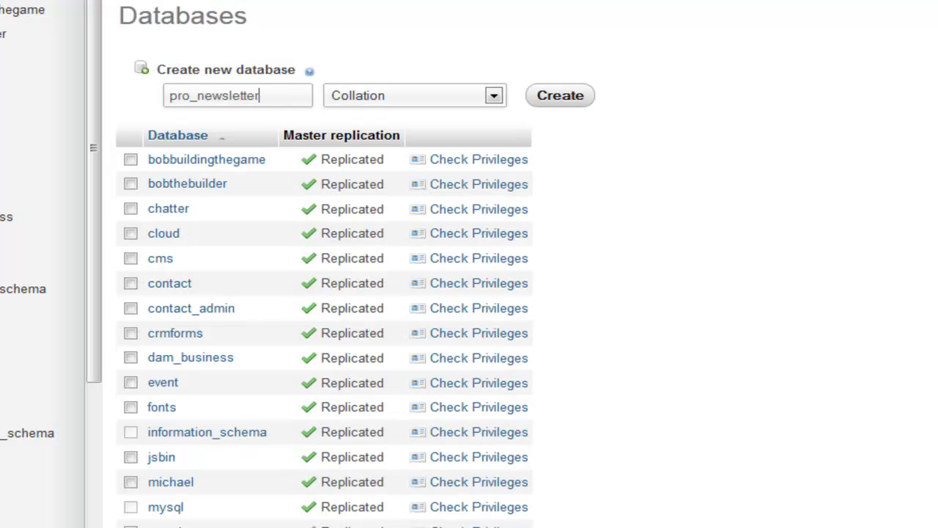
pyautogui.press('Return')
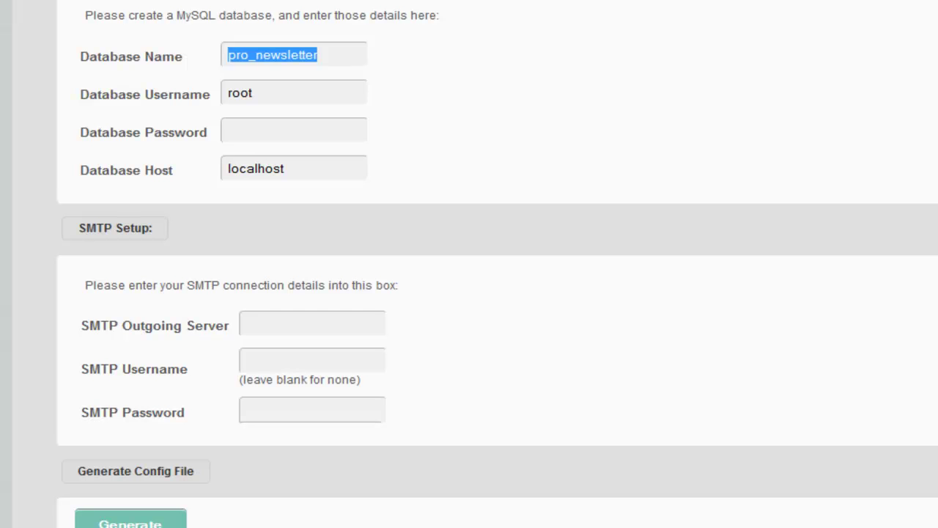
# Step: Generate the configuration file and copy the default dashboard username and password
pyautogui.click(116, 523)
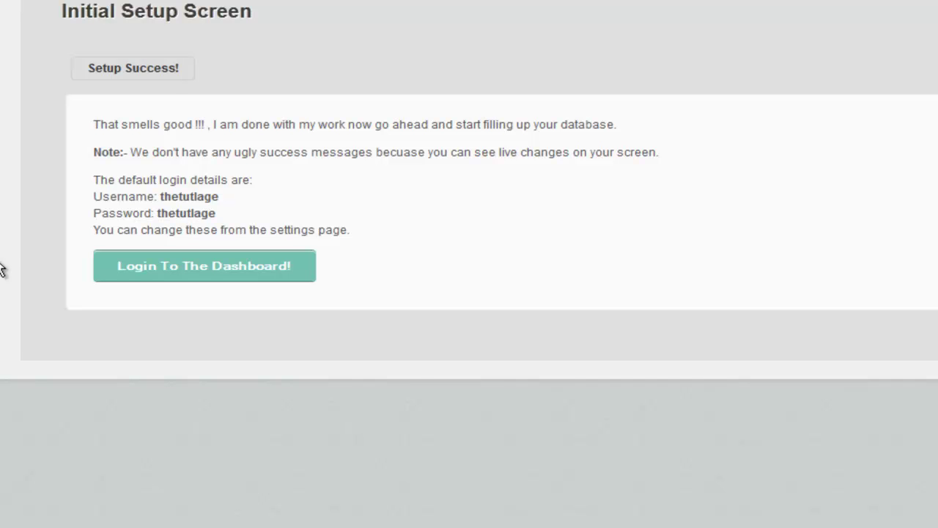
pyautogui.doubleClick(185, 198)
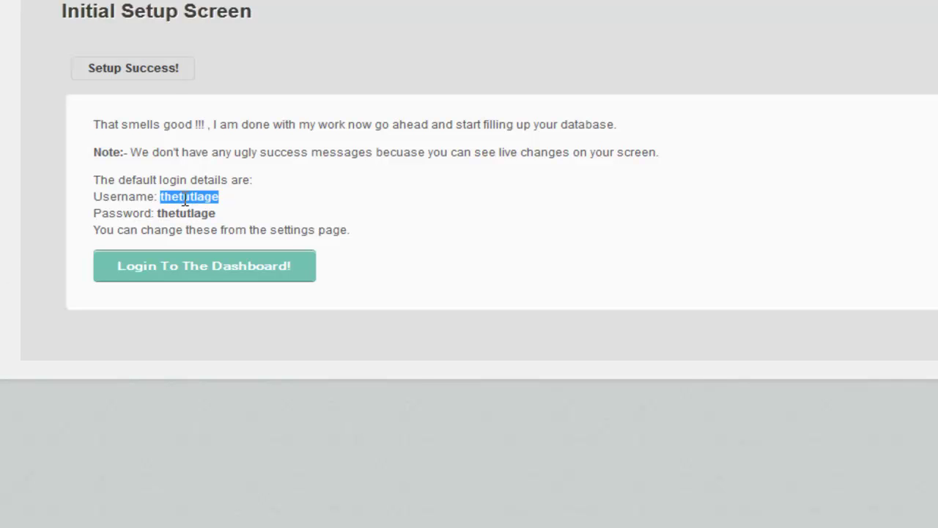
pyautogui.doubleClick(188, 213)
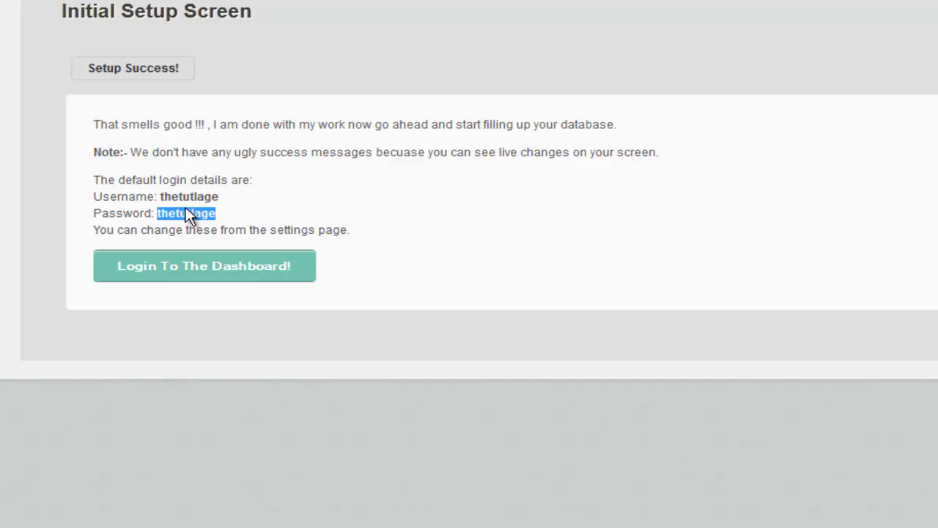
pyautogui.doubleClick(184, 197)
pyautogui.hotkey('ctrl', 'c')
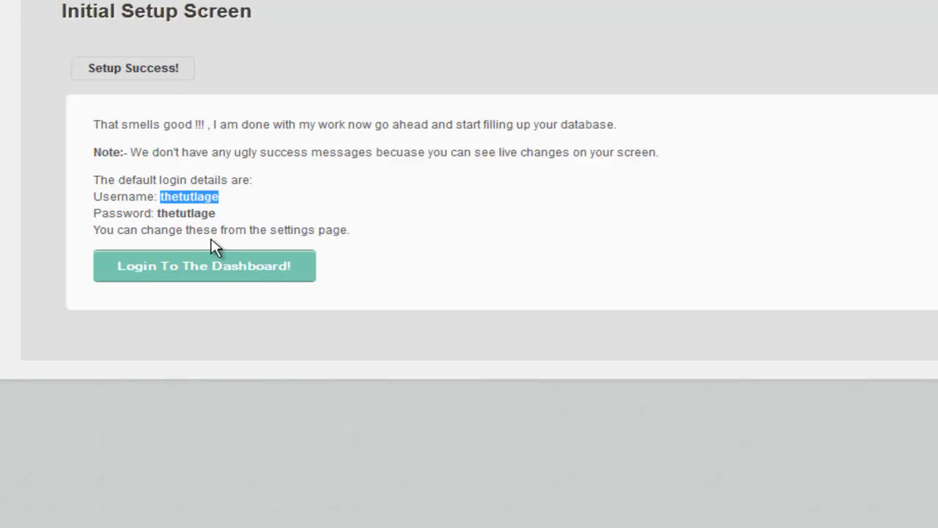
# Step: Log in to the dashboard with the default credentials, declining to save the password
pyautogui.click(219, 278)
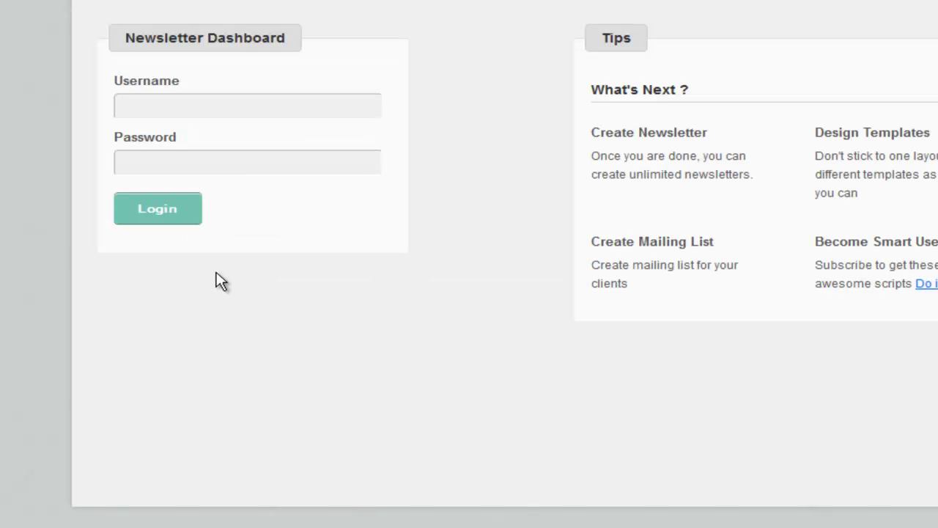
pyautogui.click(231, 104)
pyautogui.hotkey('ctrl', 'v')
pyautogui.press('Tab')
pyautogui.hotkey('ctrl', 'v')
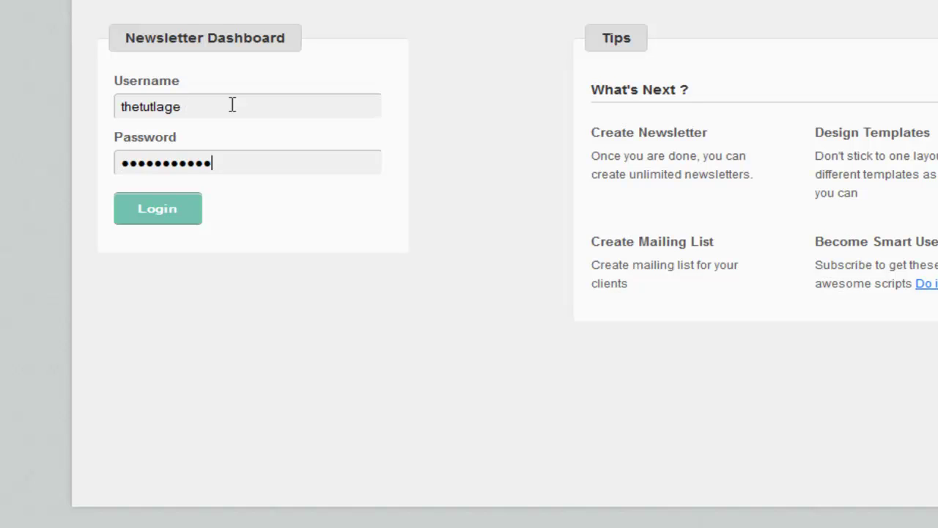
pyautogui.hotkey('shift', 'Tab')
pyautogui.press('Tab')
pyautogui.hotkey('ctrl', 'v')
pyautogui.press('Return')
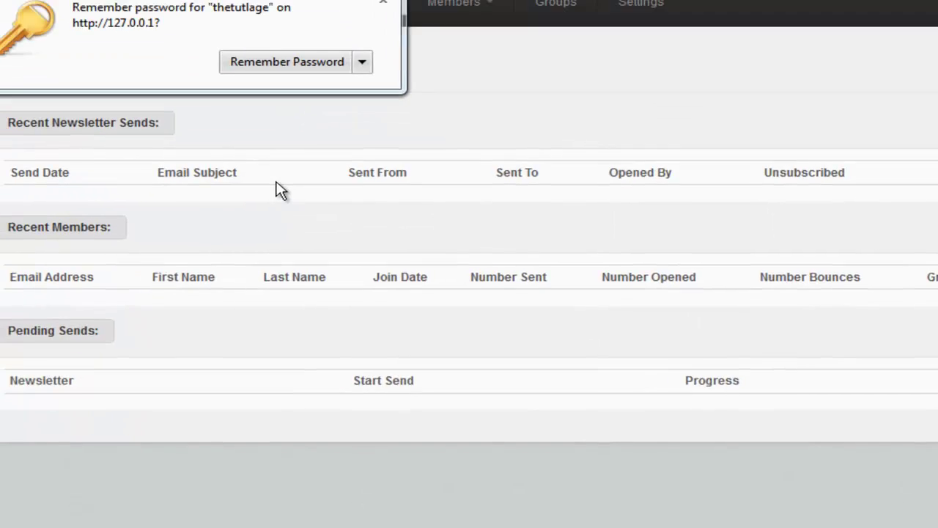
pyautogui.press('Escape')
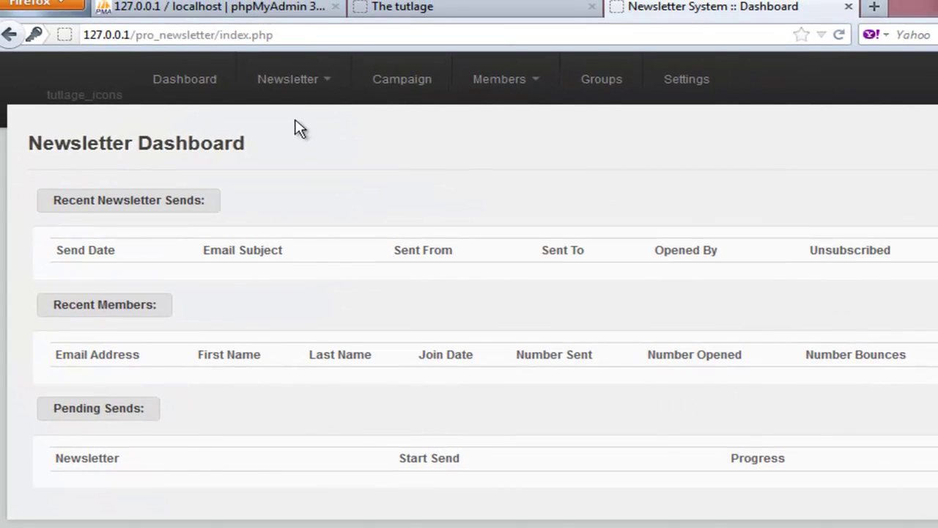
# Step: Look through the Newsletter menu and open the Add Members form
pyautogui.click(292, 80)
pyautogui.click(484, 82)
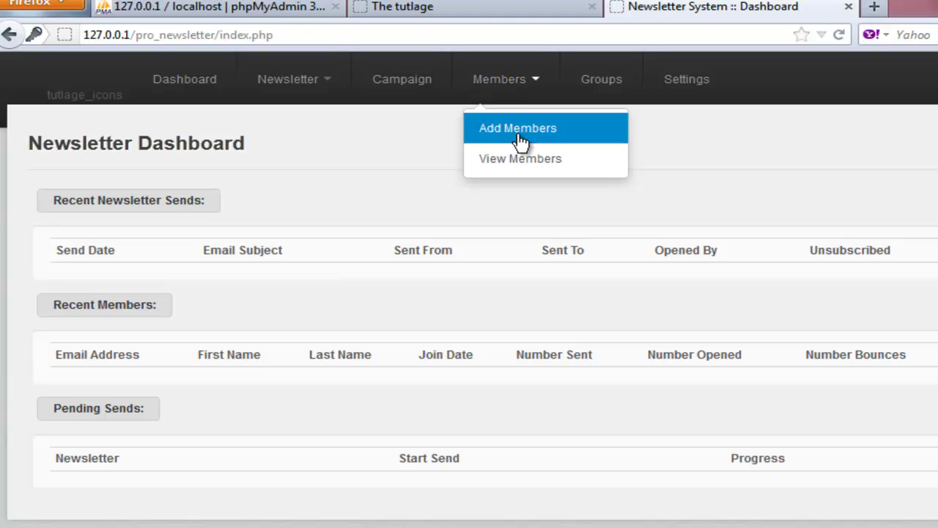
pyautogui.click(519, 141)
pyautogui.scroll(-3, 518, 142)
pyautogui.scroll(3, 518, 142)
# Step: Open View Members, try the name and email search fields, then go to Groups
pyautogui.click(519, 78)
pyautogui.click(517, 80)
pyautogui.click(530, 168)
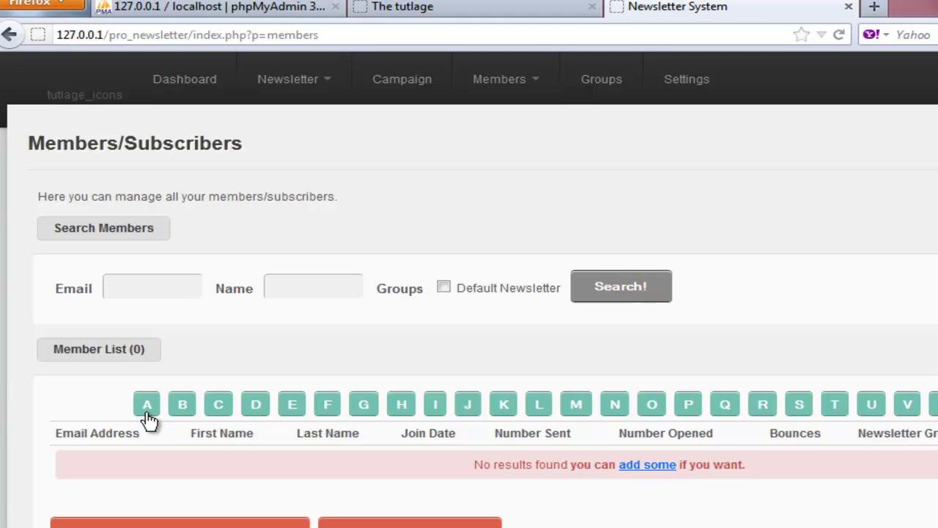
pyautogui.click(324, 291)
pyautogui.click(169, 281)
pyautogui.click(598, 89)
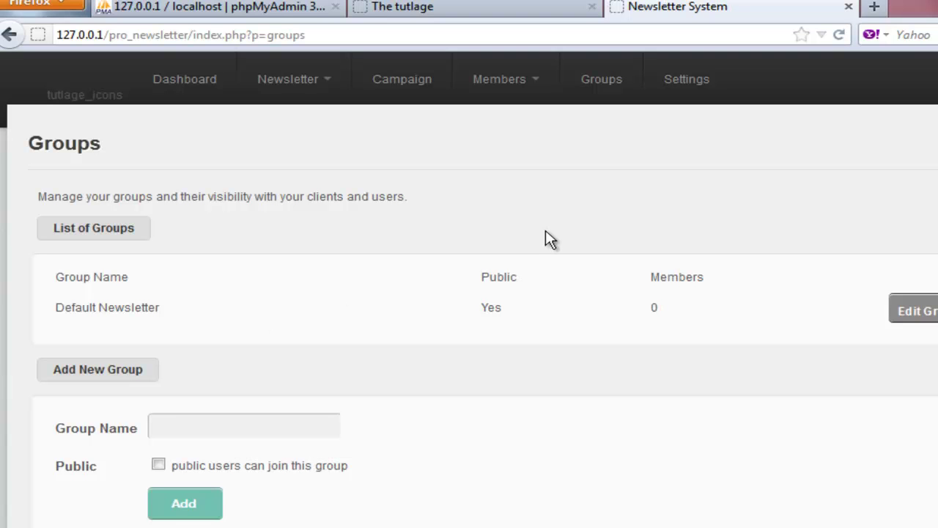
# Step: Open Settings, review bounce_email, default_template and from_email, then scroll to the embed form code
pyautogui.click(694, 85)
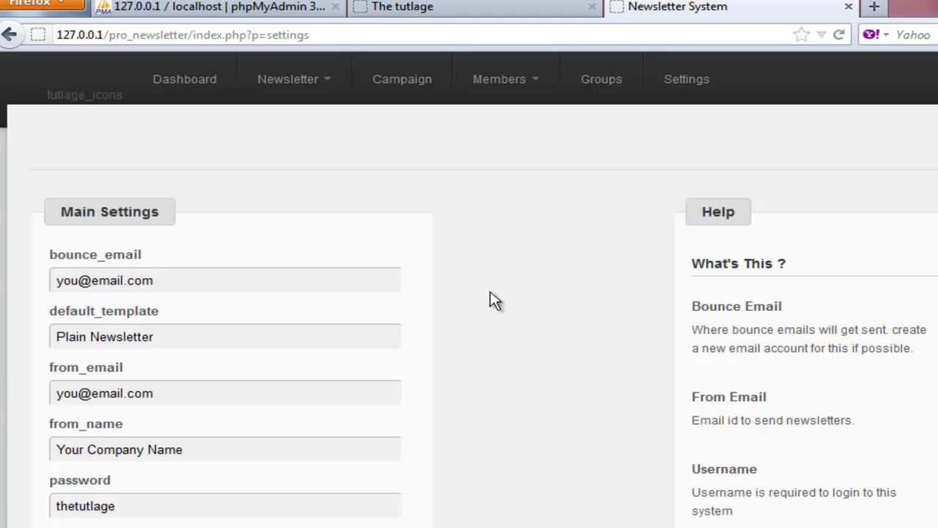
pyautogui.click(376, 282)
pyautogui.tripleClick(279, 273)
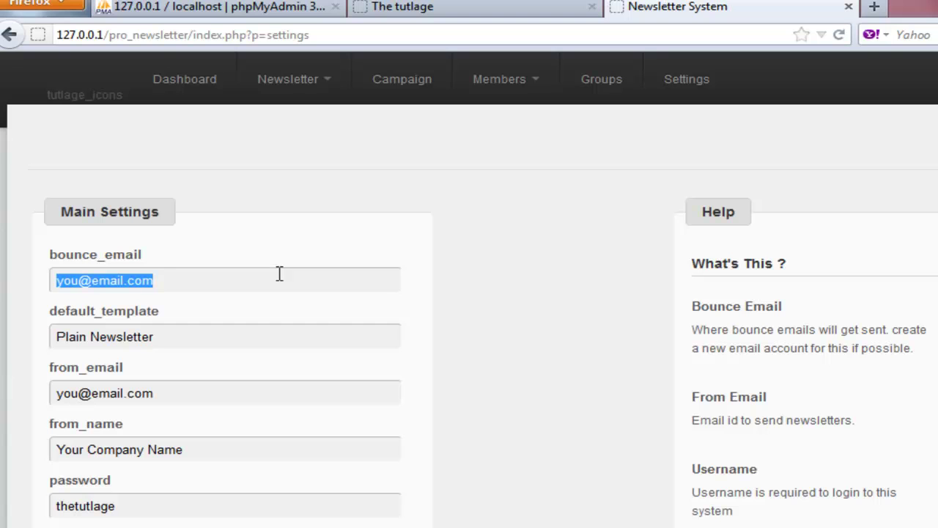
pyautogui.press('Tab')
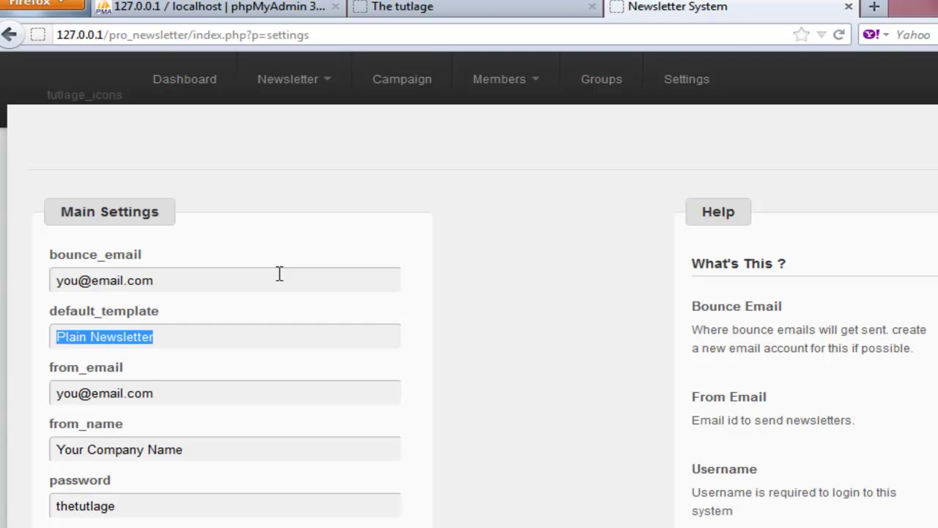
pyautogui.press('Tab')
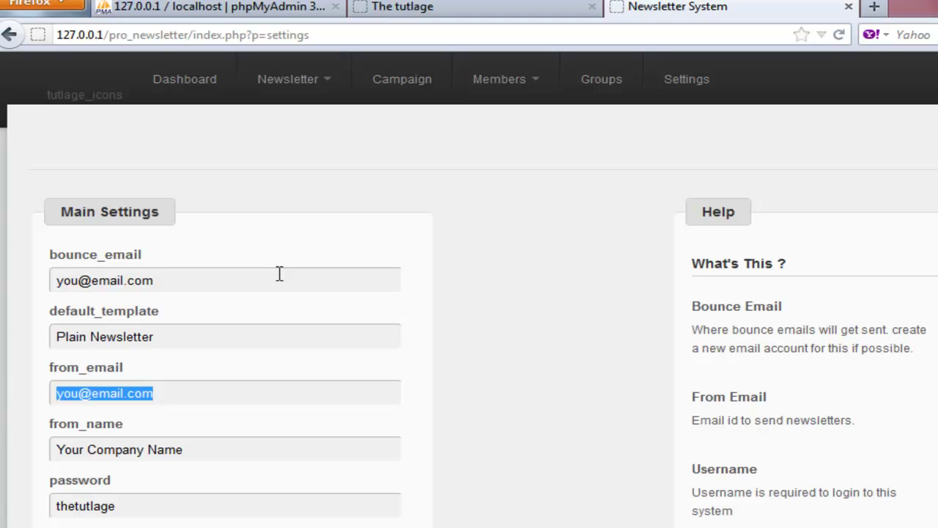
pyautogui.click(579, 438)
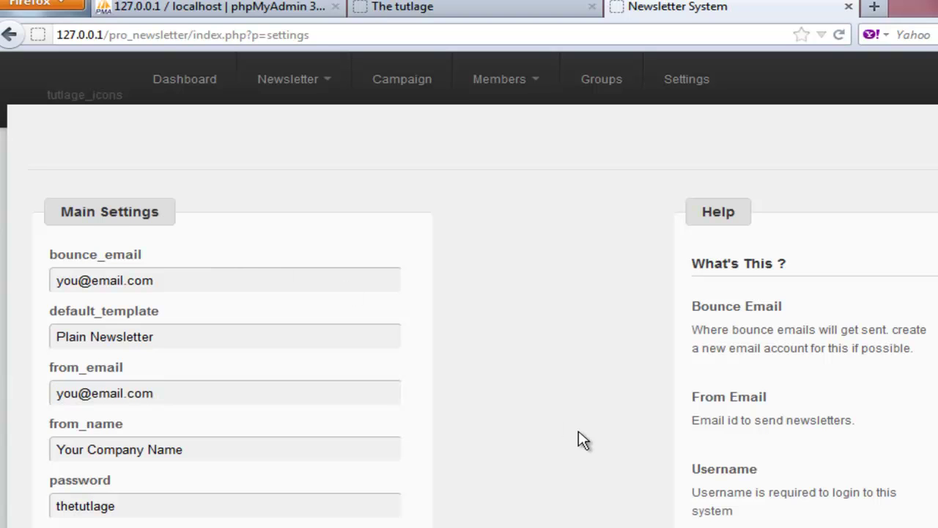
pyautogui.scroll(-1, 583, 440)
pyautogui.scroll(-7, 583, 440)
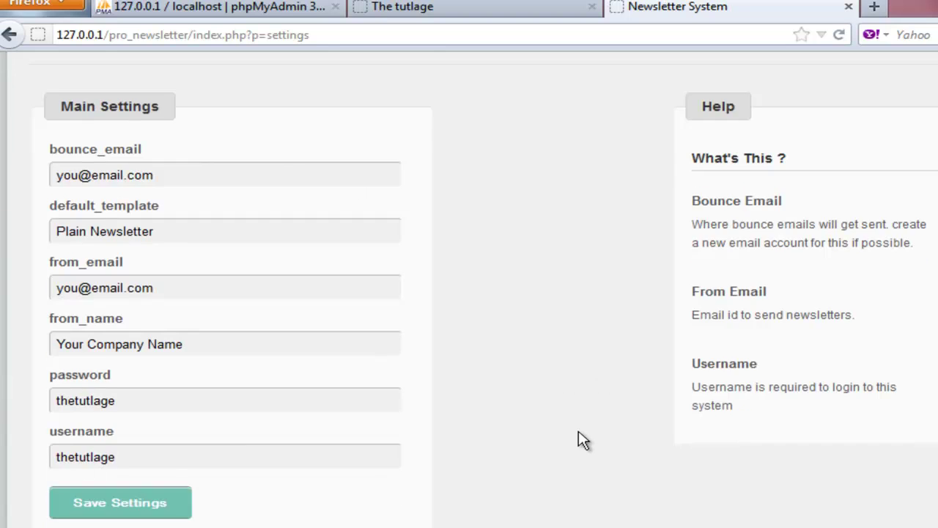
pyautogui.scroll(-5, 579, 432)
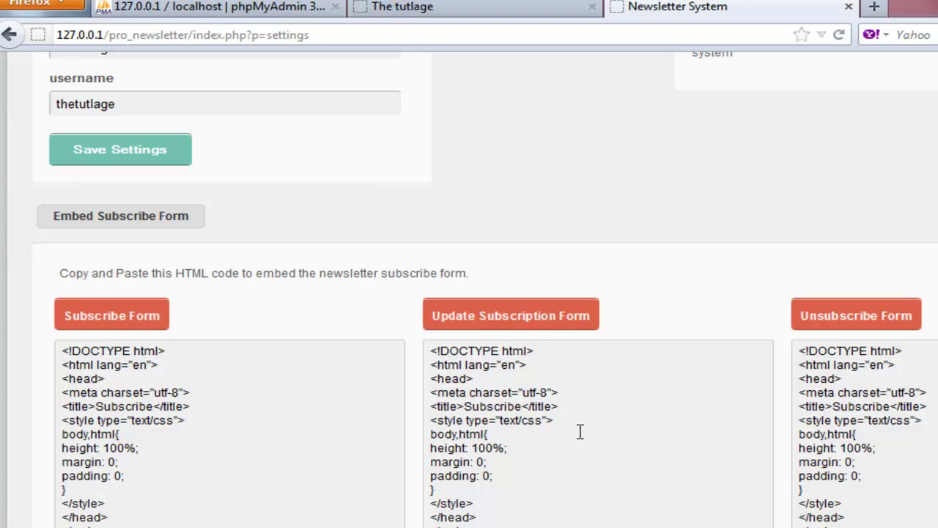
pyautogui.click(57, 346)
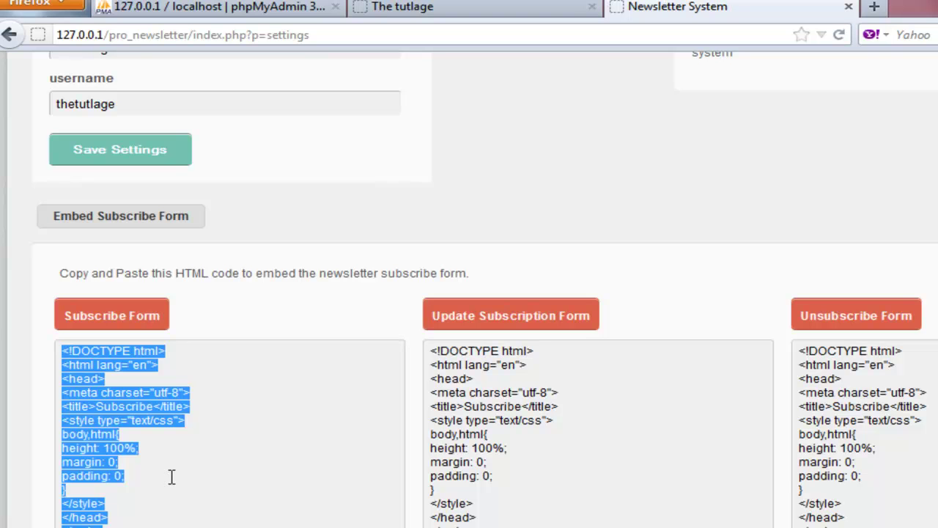
pyautogui.click(104, 332)
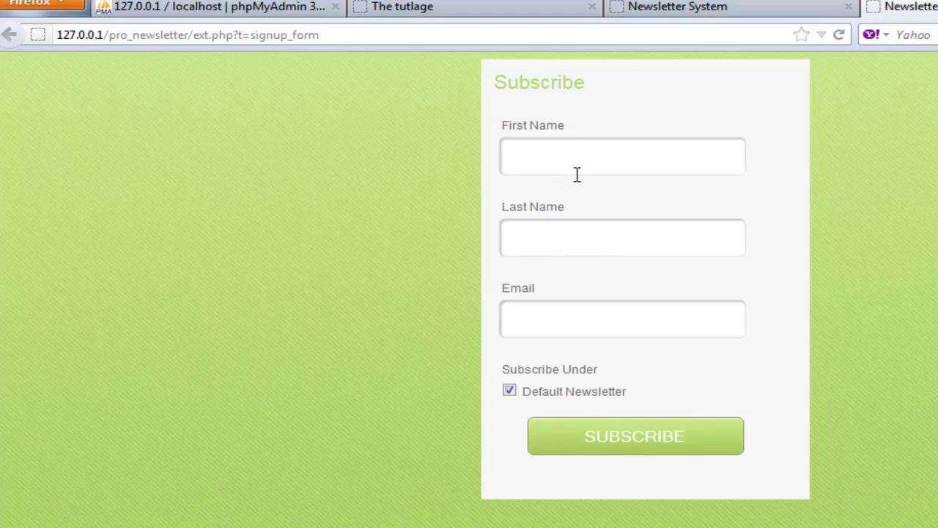
pyautogui.hotkey('ctrl', 'w')
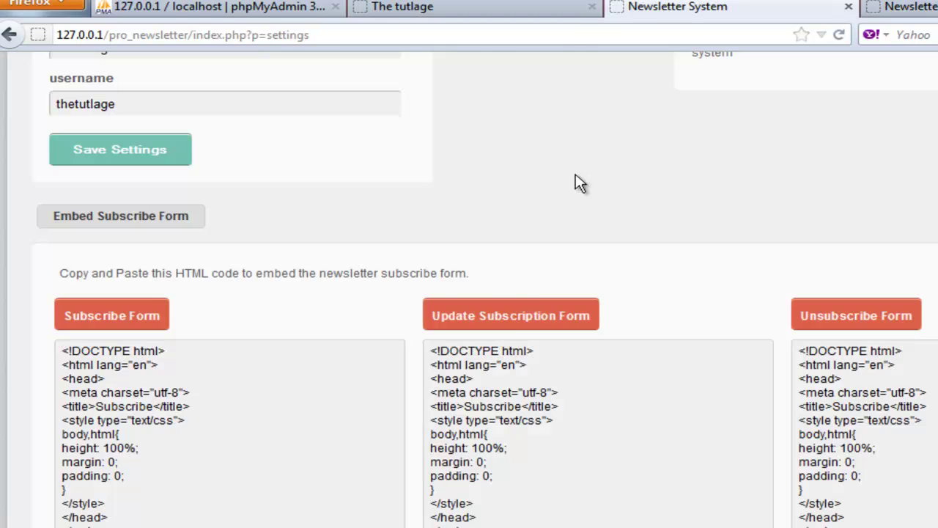
pyautogui.click(534, 326)
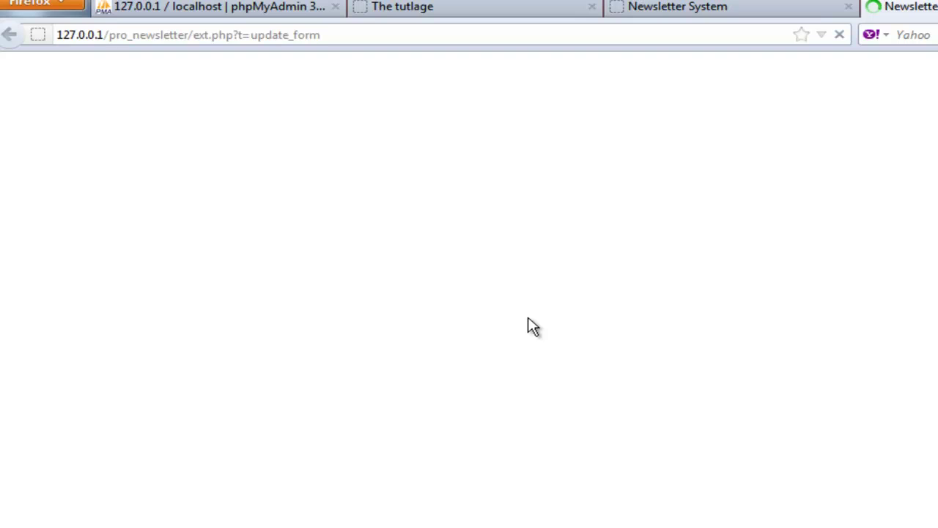
pyautogui.click(670, 165)
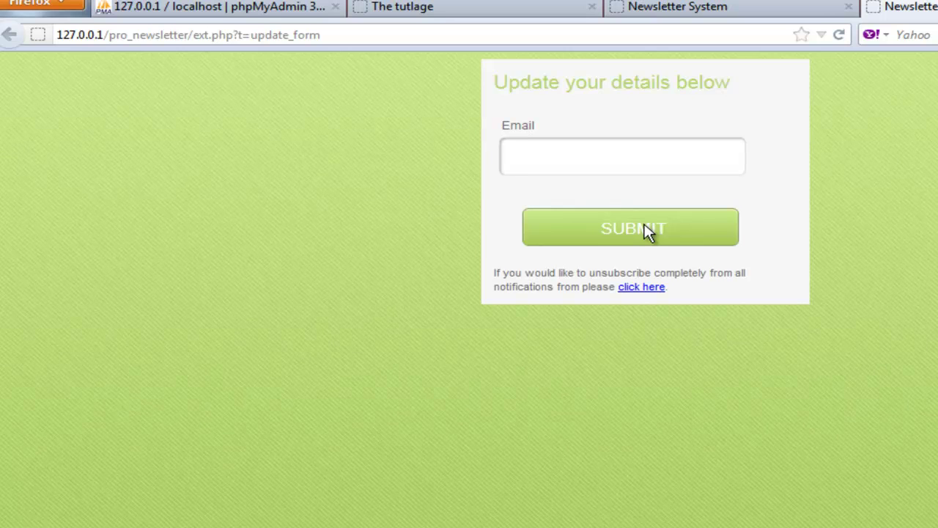
pyautogui.hotkey('ctrl', 'w')
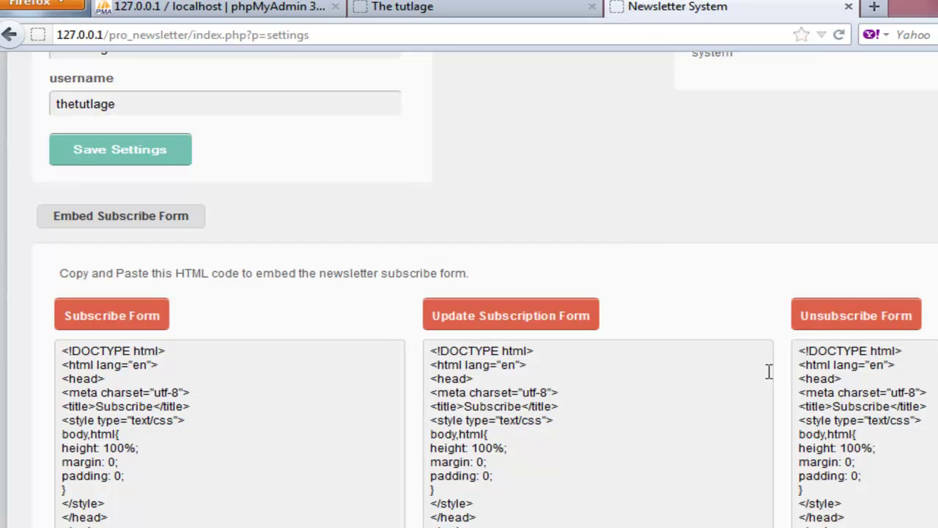
pyautogui.click(842, 323)
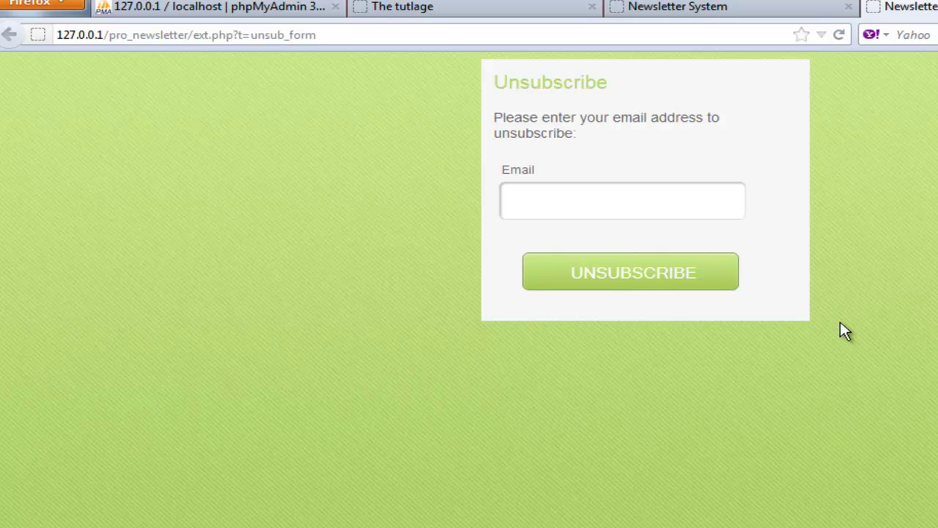
pyautogui.hotkey('ctrl', 'w')
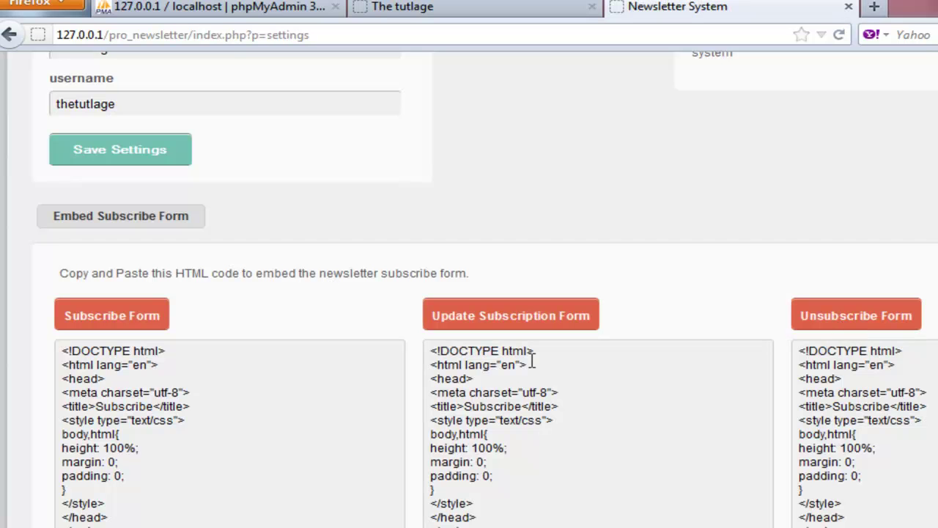
pyautogui.click(63, 351)
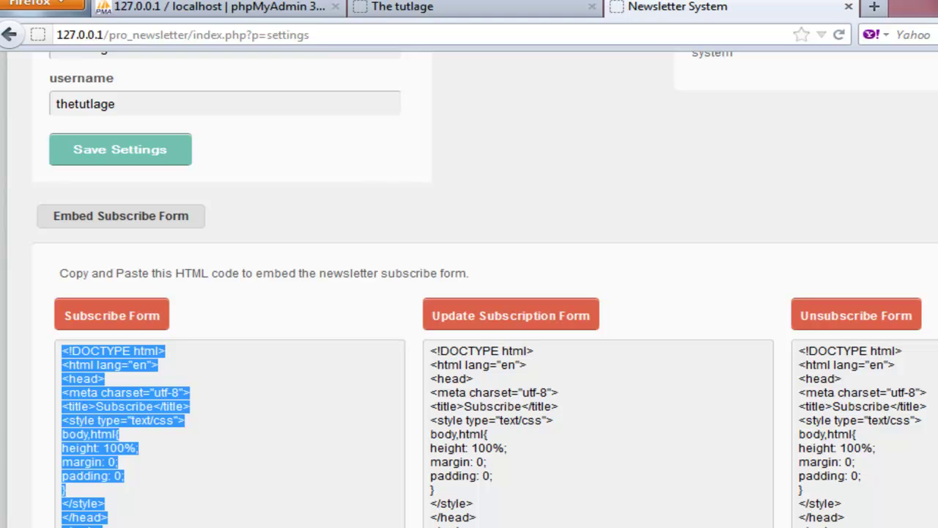
pyautogui.click(478, 495)
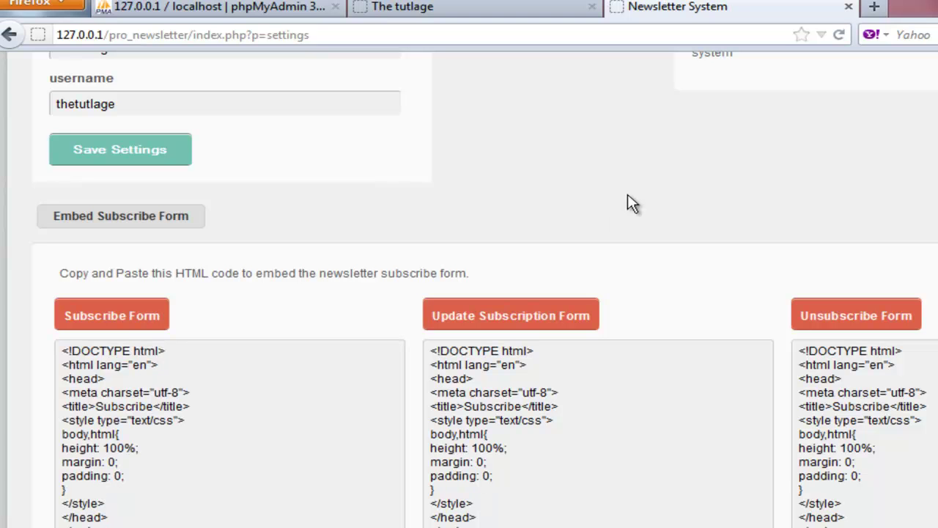
pyautogui.scroll(10, 632, 204)
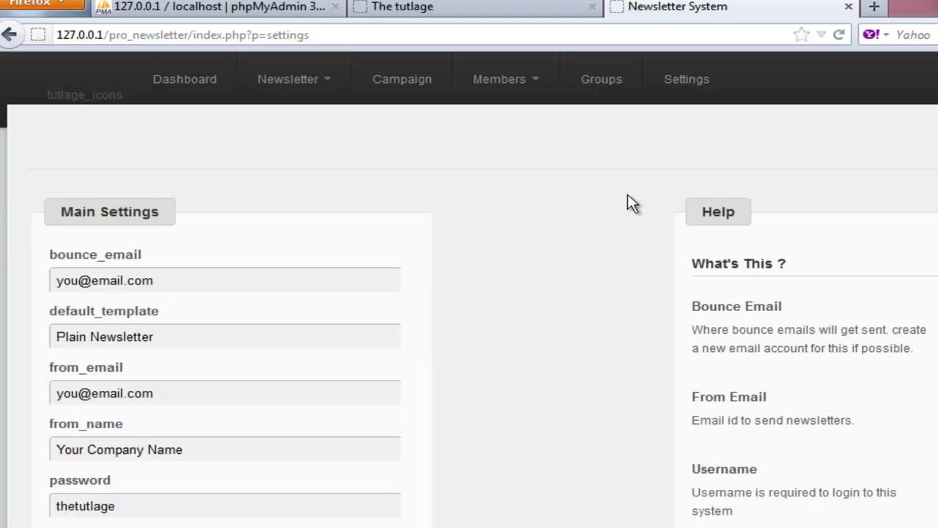
# Step: Start a new newsletter via Newsletter > Create Newsletter and enlarge the Step 3 content editor
pyautogui.moveTo(306, 106)
pyautogui.moveTo(272, 91)
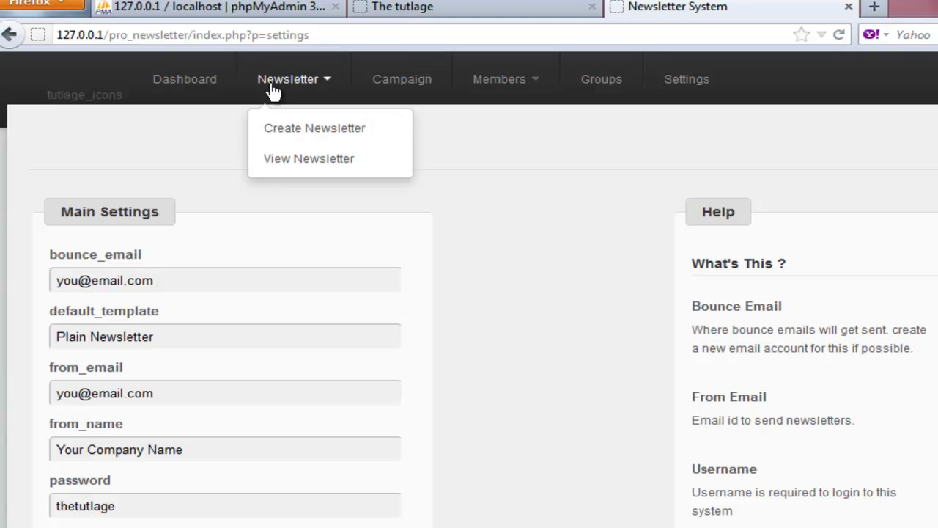
pyautogui.click(299, 131)
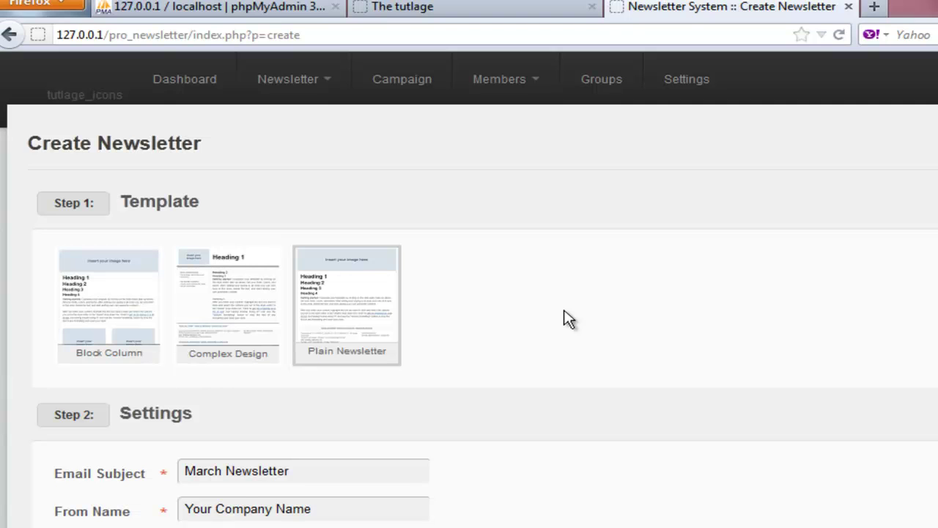
pyautogui.scroll(-1, 569, 320)
pyautogui.scroll(-4, 569, 320)
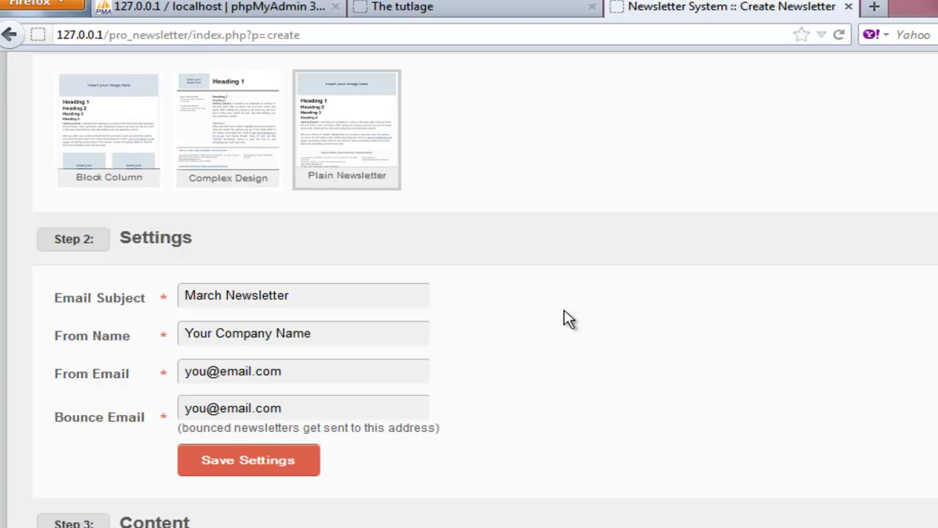
pyautogui.scroll(-11, 569, 319)
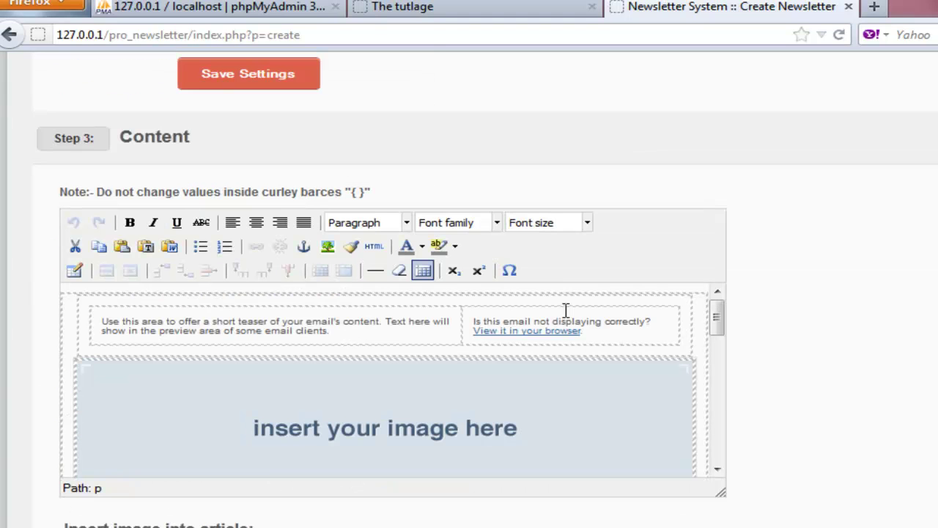
pyautogui.moveTo(721, 496); pyautogui.dragTo(937, 527)
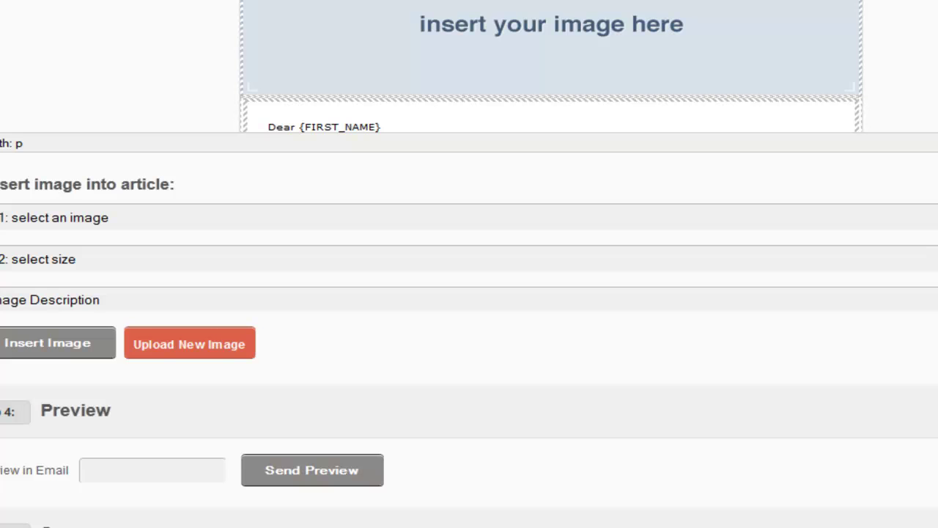
# Step: Replace the 'insert your image here' header placeholder with the uploaded 500 x 300.png image
pyautogui.scroll(-5, 552, 66)
pyautogui.scroll(5, 551, 66)
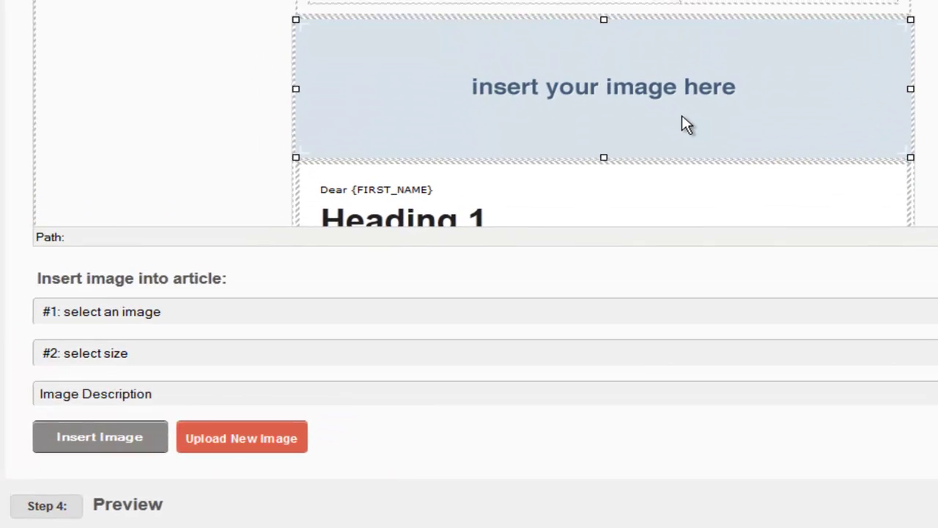
pyautogui.click(681, 114)
pyautogui.click(256, 308)
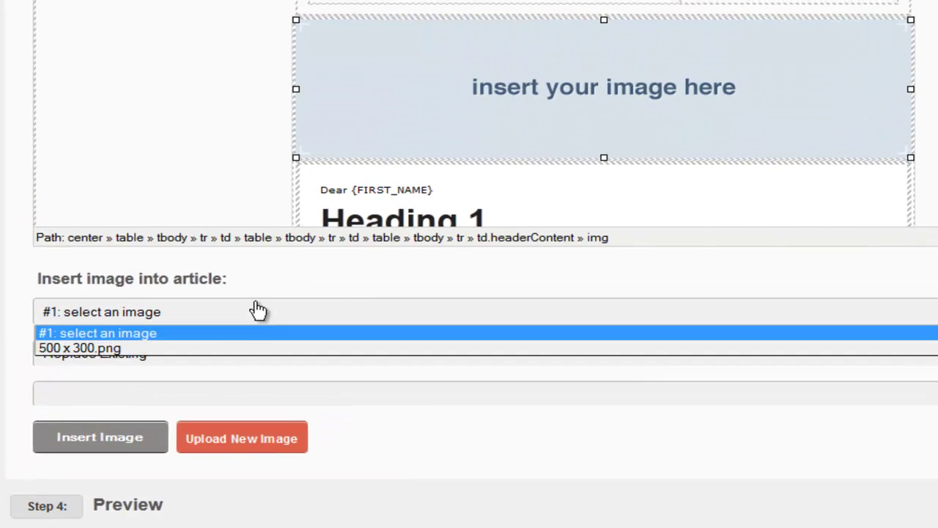
pyautogui.click(114, 349)
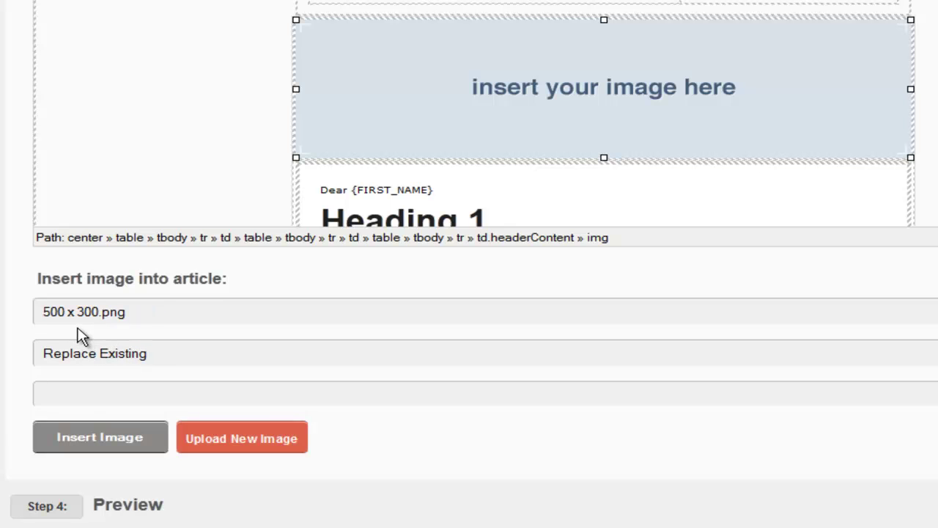
pyautogui.click(101, 440)
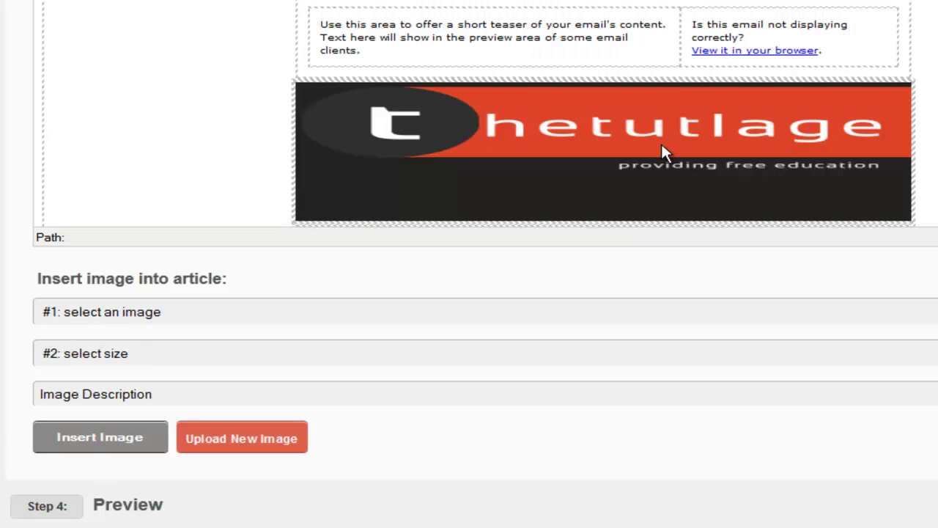
pyautogui.scroll(-10, 603, 118)
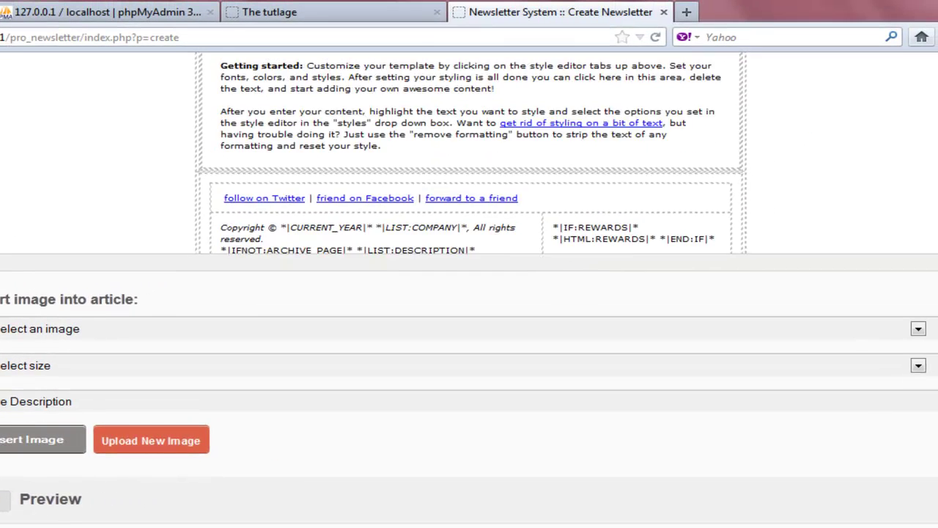
pyautogui.scroll(10, 471, 152)
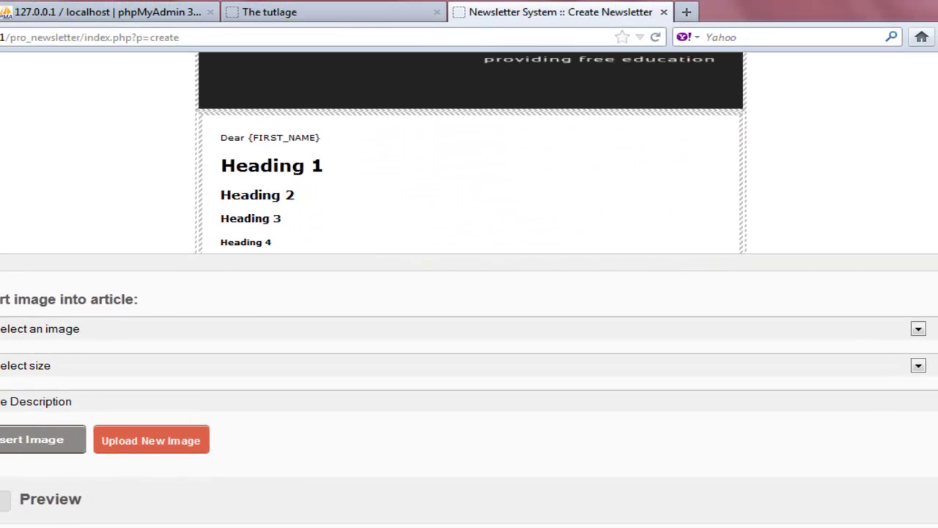
pyautogui.scroll(3, 469, 294)
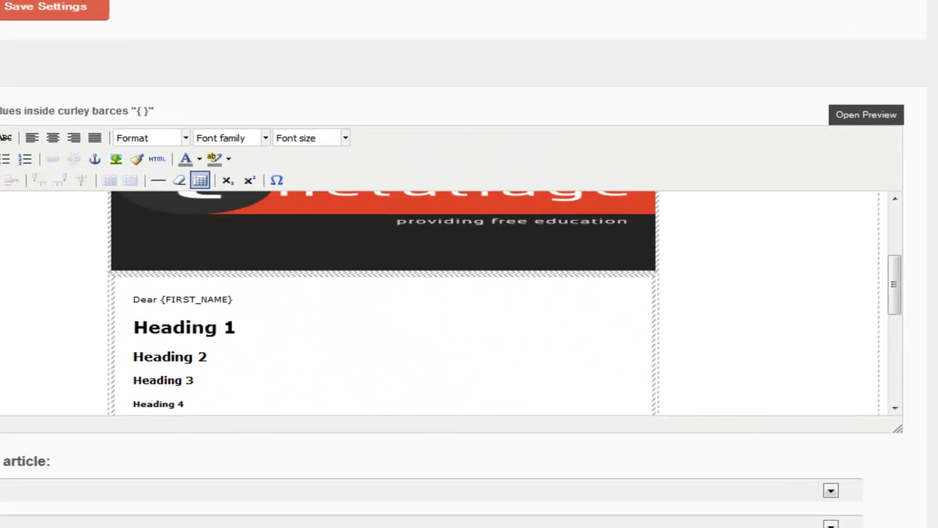
pyautogui.click(846, 112)
pyautogui.moveTo(932, 140); pyautogui.dragTo(471, 202)
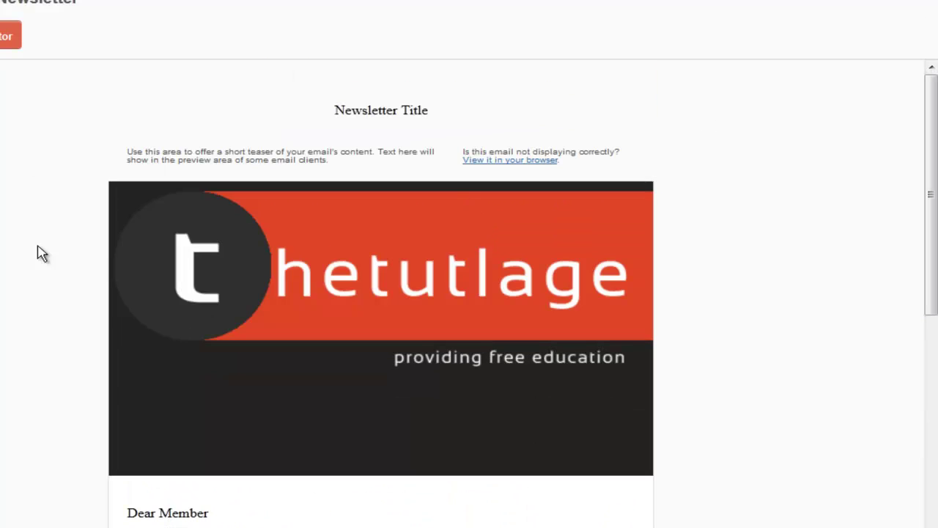
pyautogui.hotkey('ctrl', 'w')
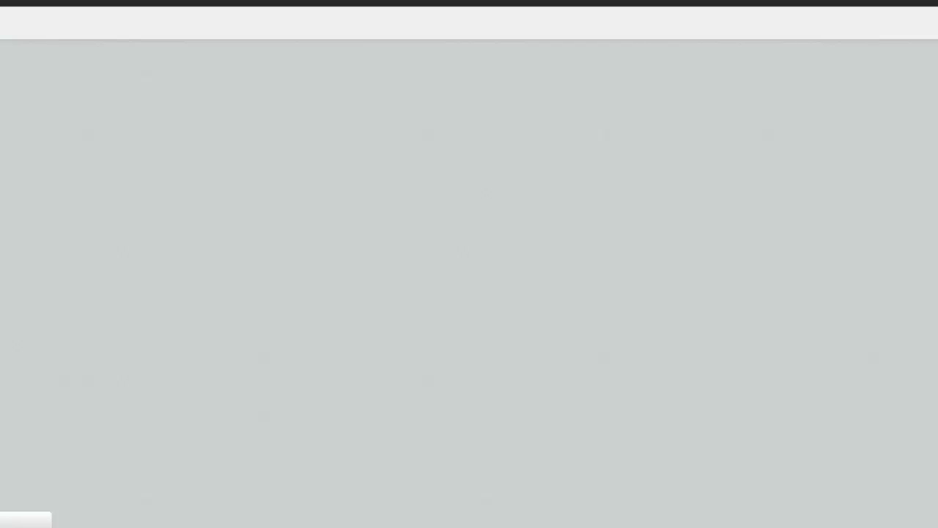
pyautogui.scroll(4, 230, 243)
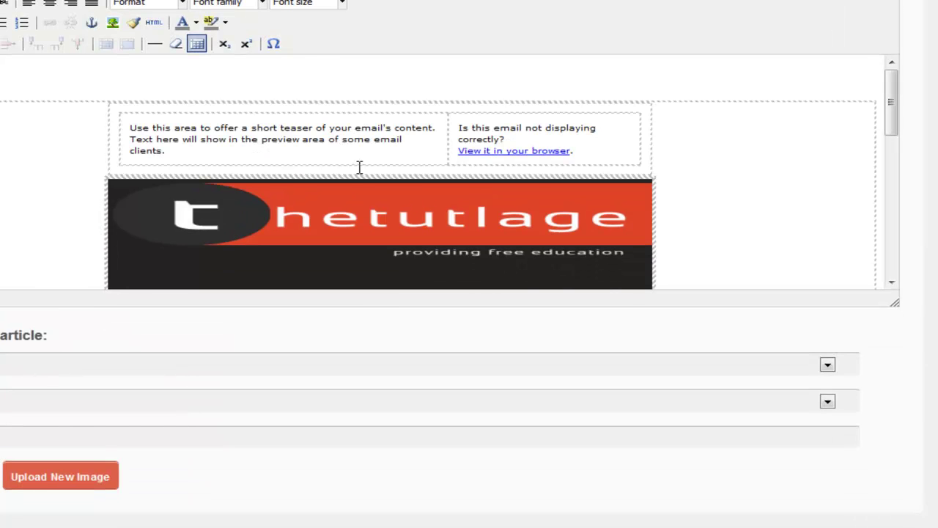
# Step: Scroll to Step 4: Preview and focus the Preview in Email address field
pyautogui.scroll(-4, 469, 264)
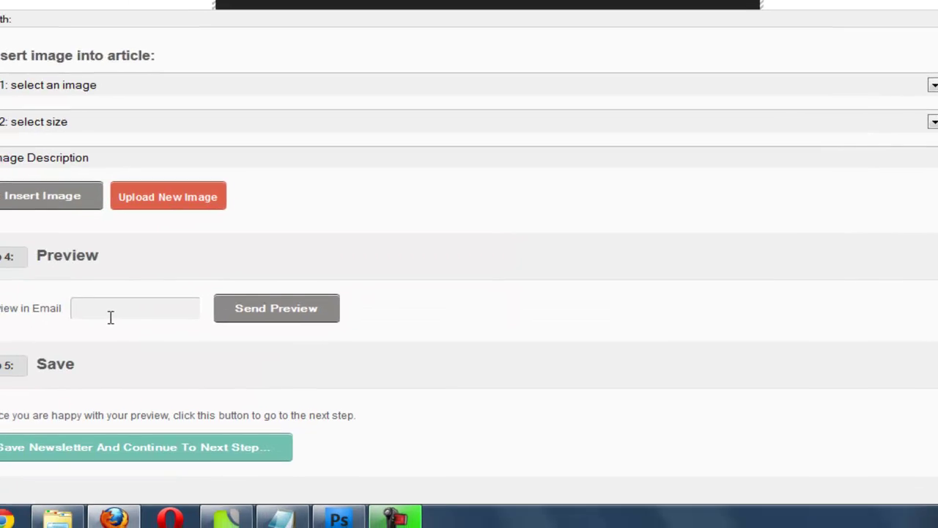
pyautogui.click(3, 342)
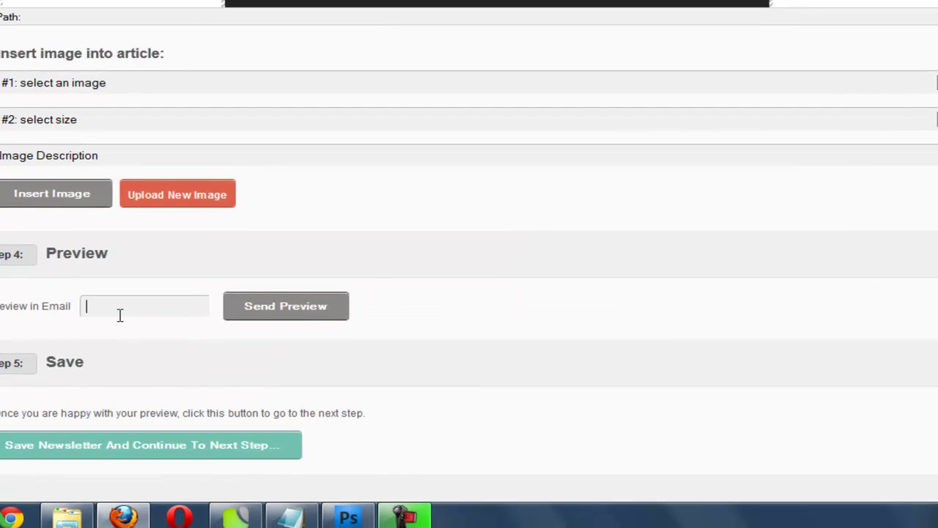